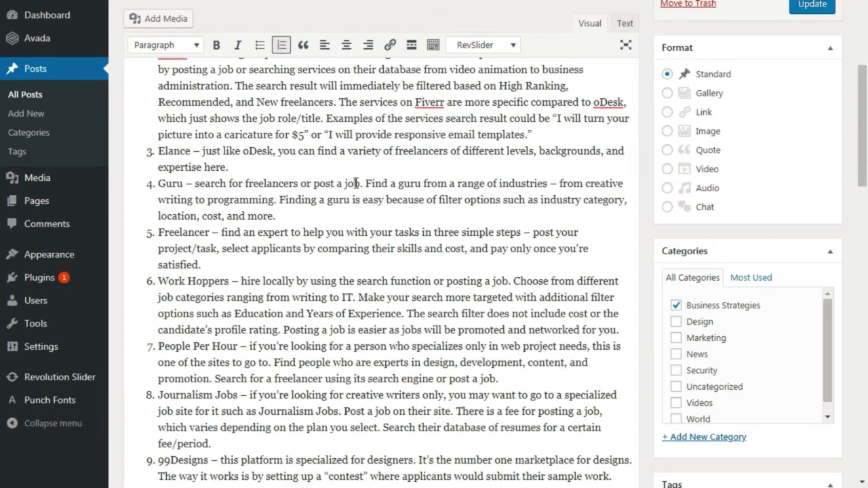
- Add an empty paragraph below the introductory paragraph that ends with "It really depends on your niche."
{"action": "scroll", "coordinate": [355, 183], "scroll_direction": "up", "scroll_amount": 5}
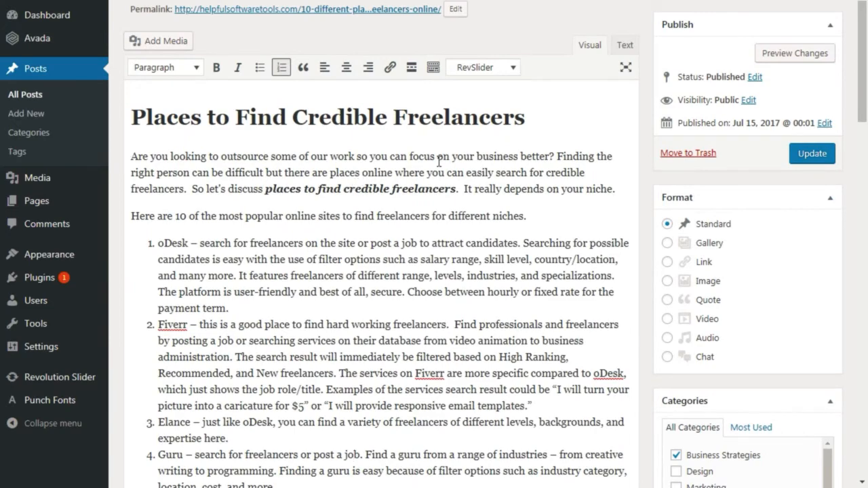
{"action": "scroll", "coordinate": [418, 179], "scroll_direction": "down", "scroll_amount": 7}
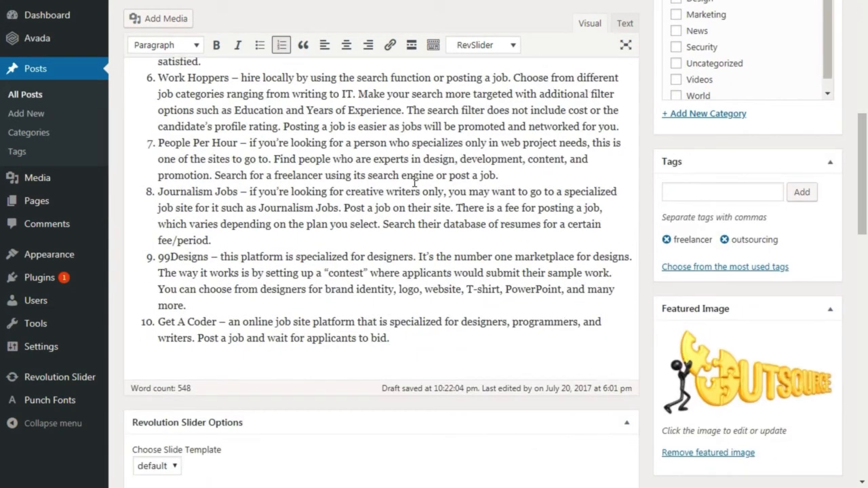
{"action": "scroll", "coordinate": [411, 345], "scroll_direction": "up", "scroll_amount": 7}
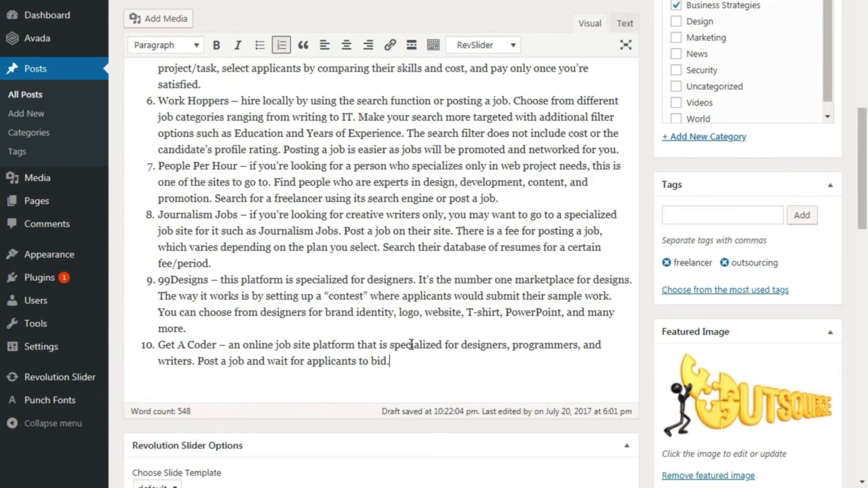
{"action": "scroll", "coordinate": [325, 275], "scroll_direction": "down", "scroll_amount": 1}
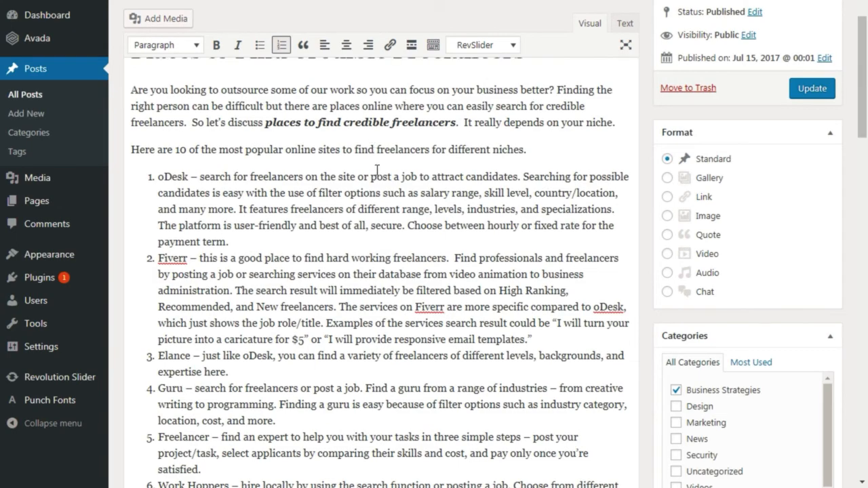
{"action": "scroll", "coordinate": [377, 170], "scroll_direction": "up", "scroll_amount": 2}
{"action": "scroll", "coordinate": [413, 205], "scroll_direction": "down", "scroll_amount": 1}
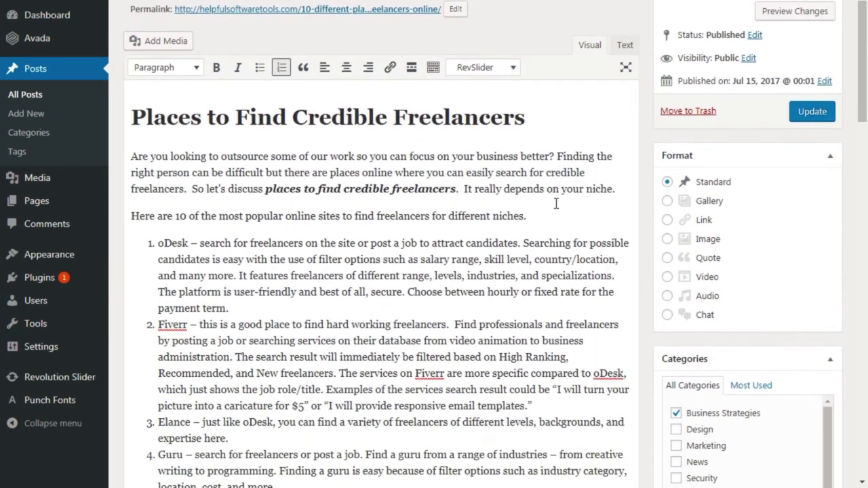
{"action": "left_click", "coordinate": [622, 190]}
{"action": "key", "text": "Return"}
- Open the media library for the post and select the laptop image port_4_xml.jpg
{"action": "scroll", "coordinate": [661, 236], "scroll_direction": "up", "scroll_amount": 2}
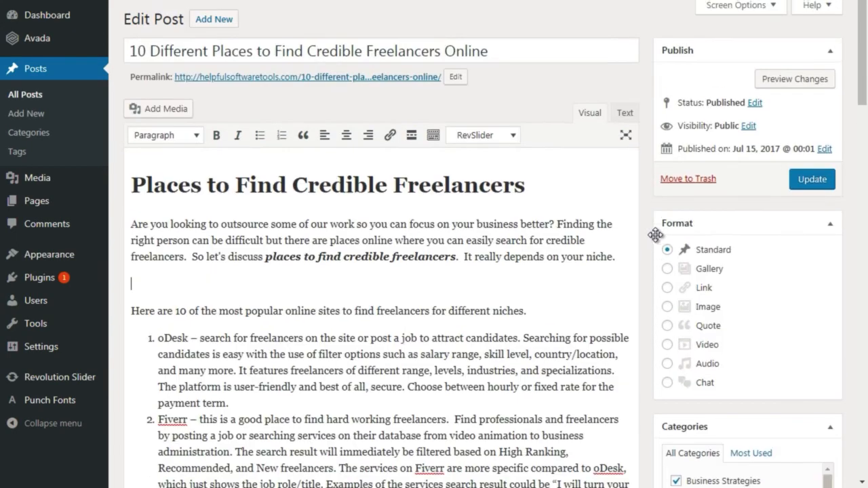
{"action": "scroll", "coordinate": [649, 241], "scroll_direction": "down", "scroll_amount": 10}
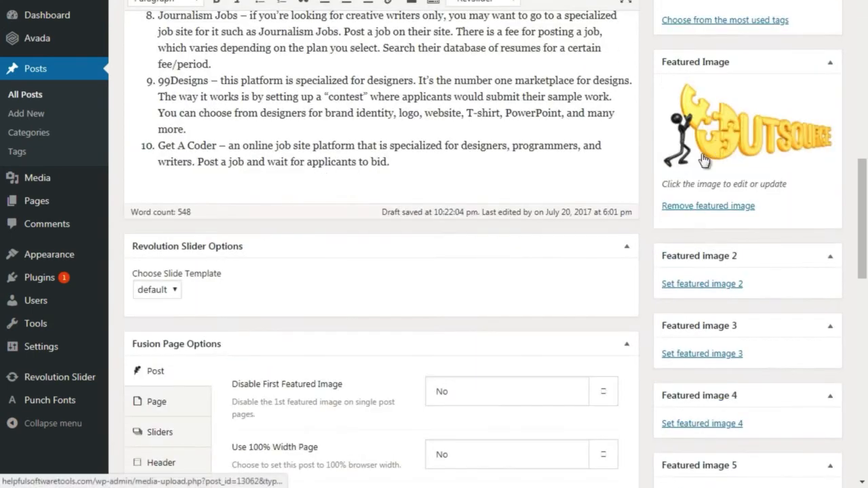
{"action": "scroll", "coordinate": [642, 213], "scroll_direction": "up", "scroll_amount": 4}
{"action": "scroll", "coordinate": [642, 213], "scroll_direction": "up", "scroll_amount": 5}
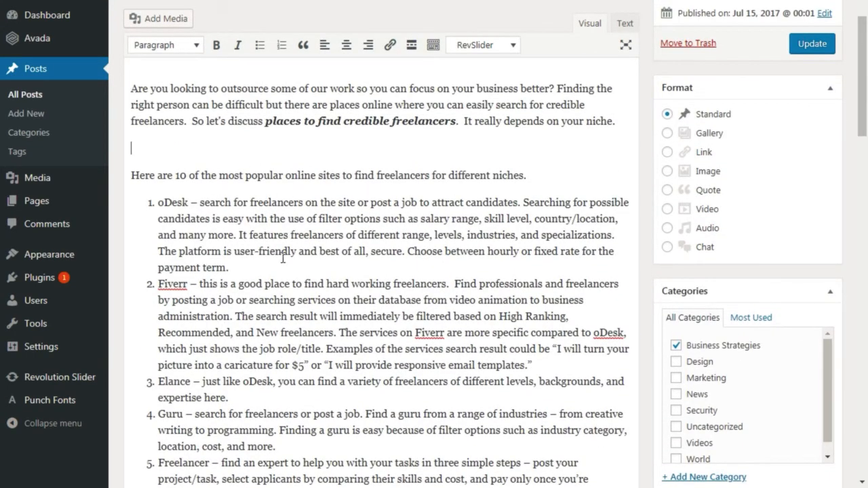
{"action": "scroll", "coordinate": [282, 256], "scroll_direction": "up", "scroll_amount": 1}
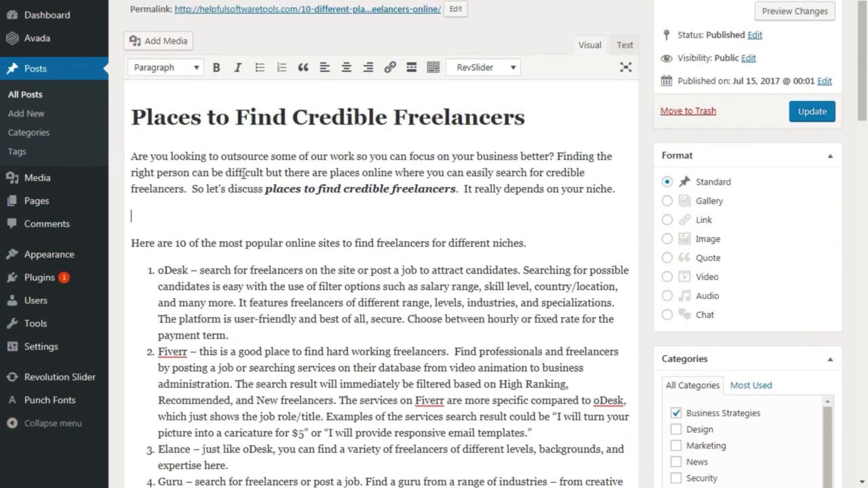
{"action": "left_click", "coordinate": [174, 42]}
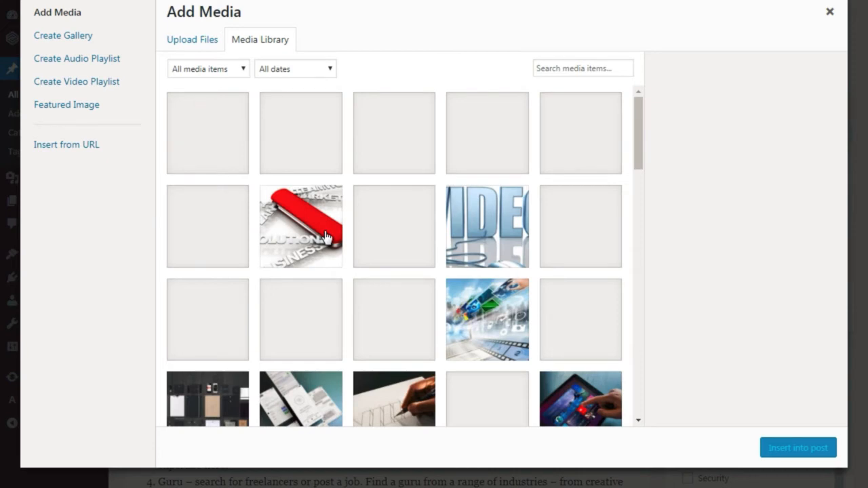
{"action": "scroll", "coordinate": [366, 234], "scroll_direction": "down", "scroll_amount": 3}
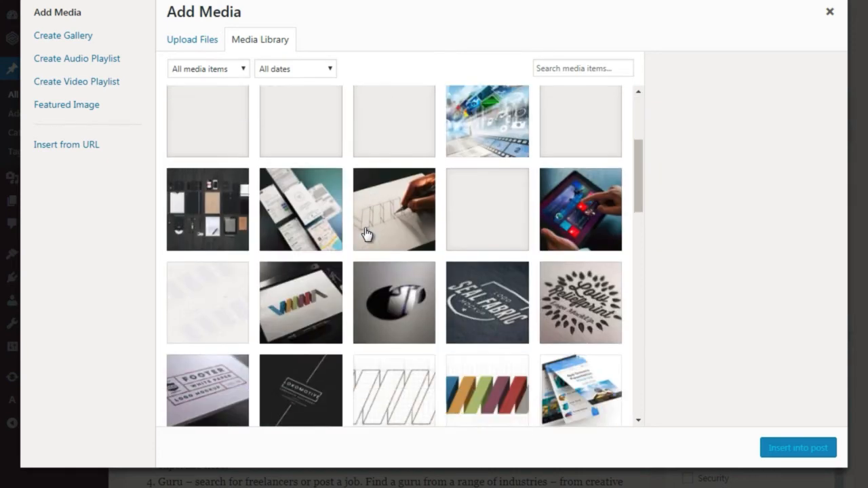
{"action": "scroll", "coordinate": [366, 234], "scroll_direction": "down", "scroll_amount": 3}
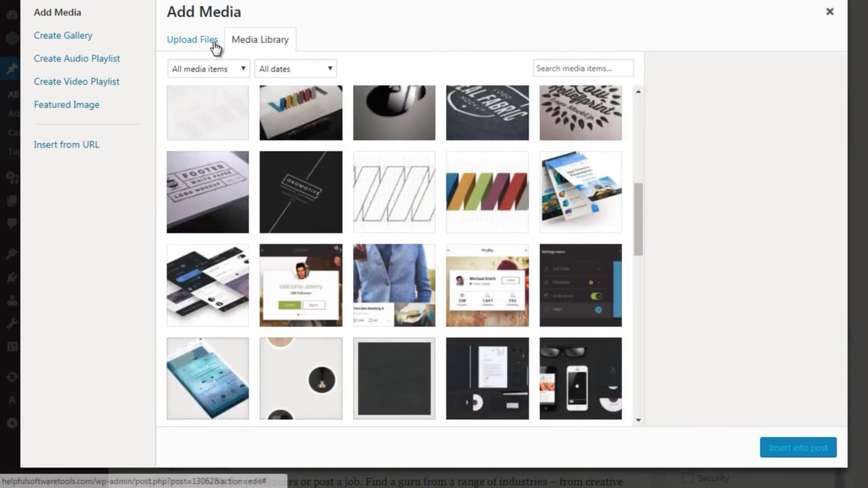
{"action": "scroll", "coordinate": [375, 240], "scroll_direction": "down", "scroll_amount": 4}
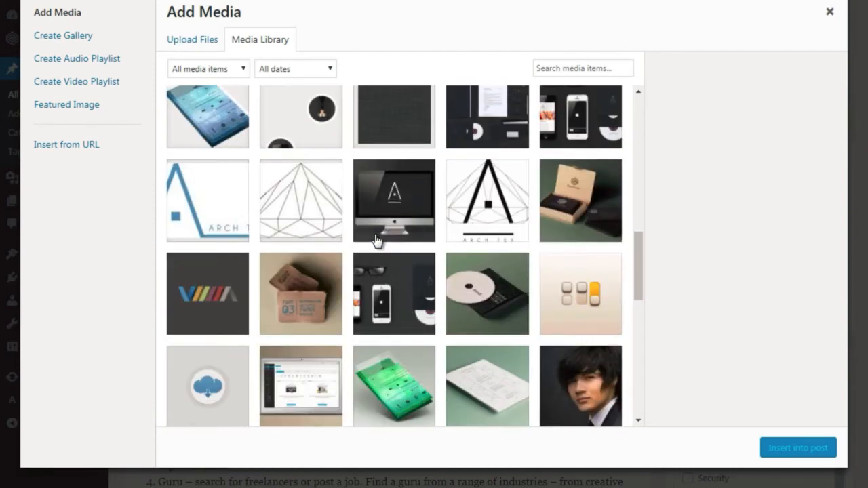
{"action": "scroll", "coordinate": [400, 285], "scroll_direction": "down", "scroll_amount": 4}
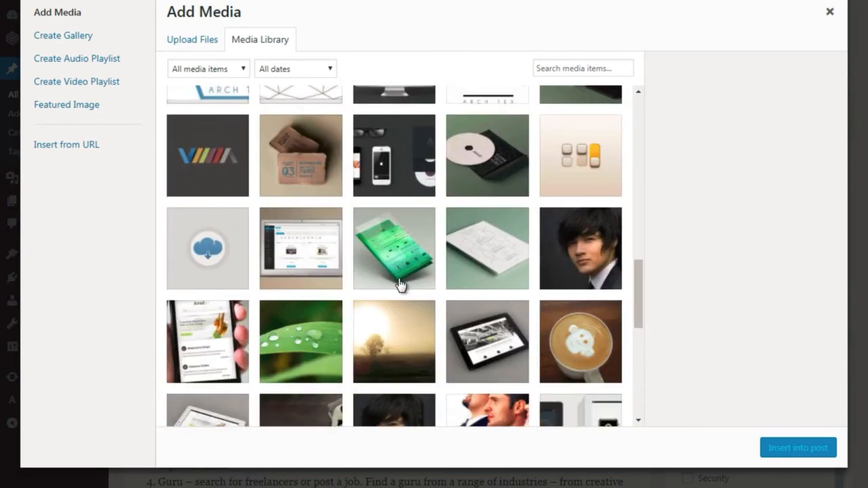
{"action": "scroll", "coordinate": [400, 285], "scroll_direction": "down", "scroll_amount": 1}
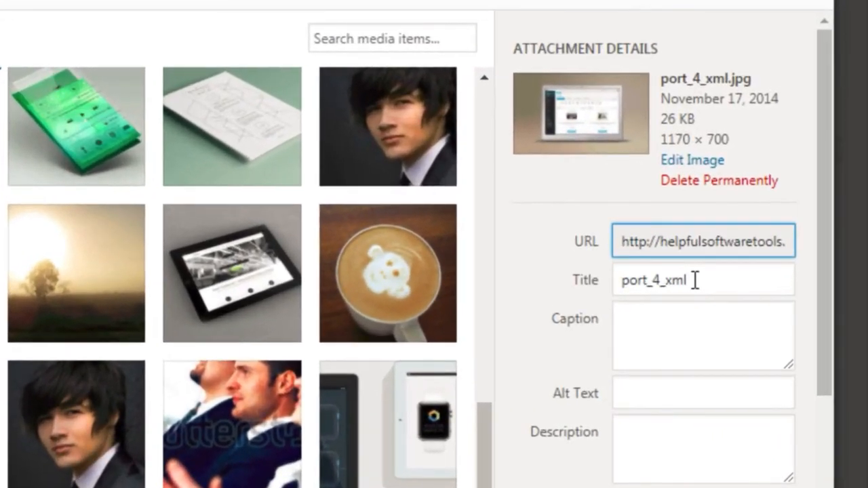
{"action": "left_click", "coordinate": [699, 272]}
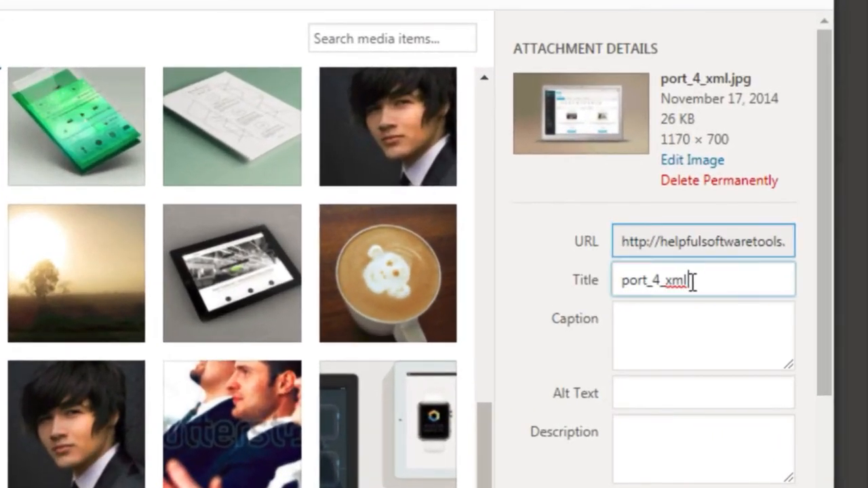
{"action": "left_click_drag", "start_coordinate": [699, 272], "coordinate": [612, 269]}
{"action": "left_click", "coordinate": [646, 330]}
{"action": "left_click", "coordinate": [649, 397]}
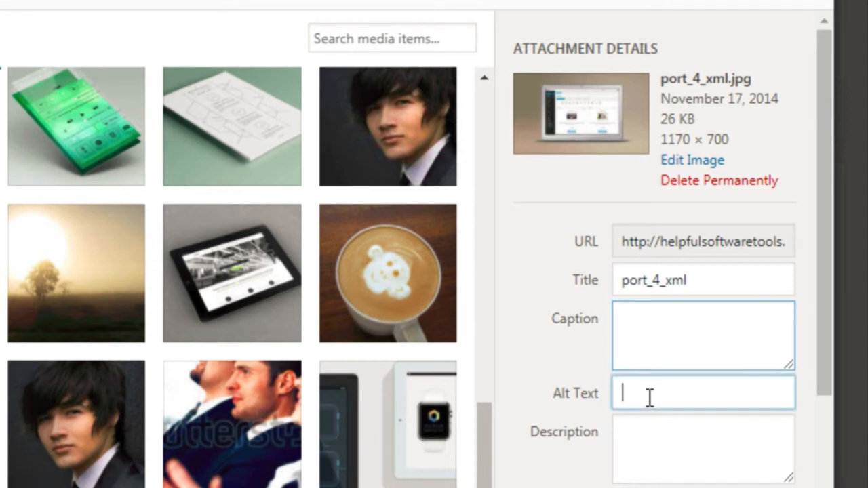
{"action": "left_click", "coordinate": [644, 467]}
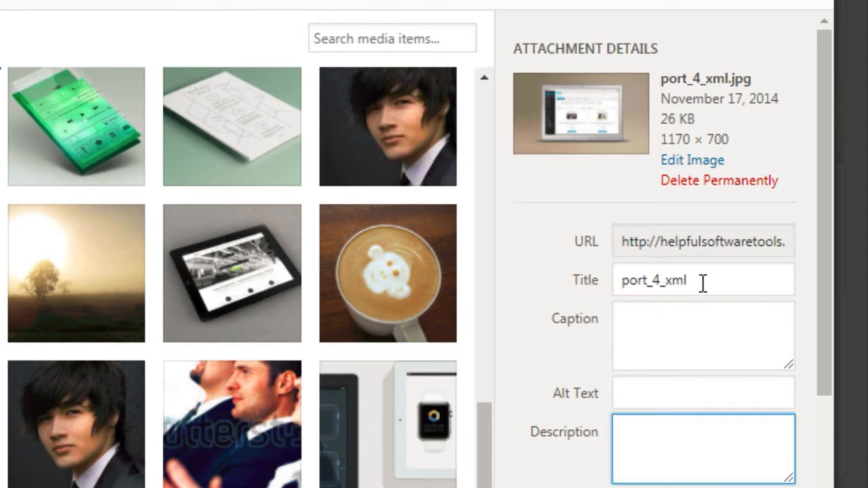
- Replace the selected image's title with "Places to find credible freelancer"
{"action": "left_click_drag", "start_coordinate": [701, 283], "coordinate": [612, 279]}
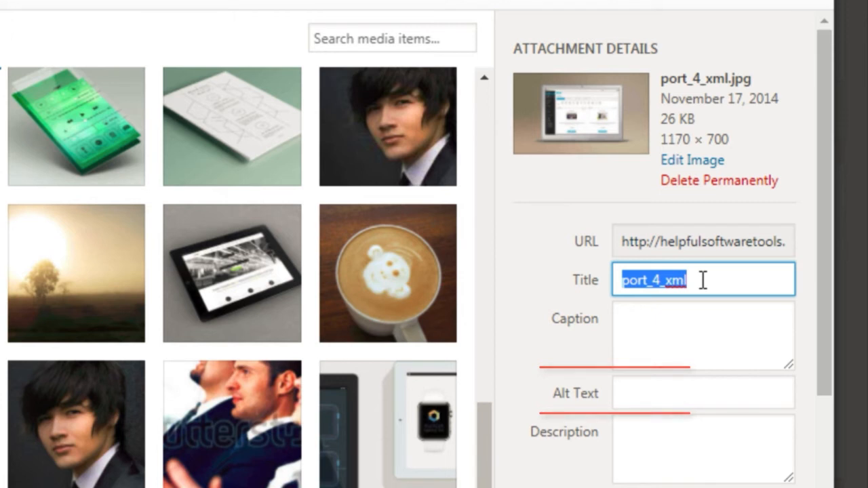
{"action": "key", "text": "BackSpace"}
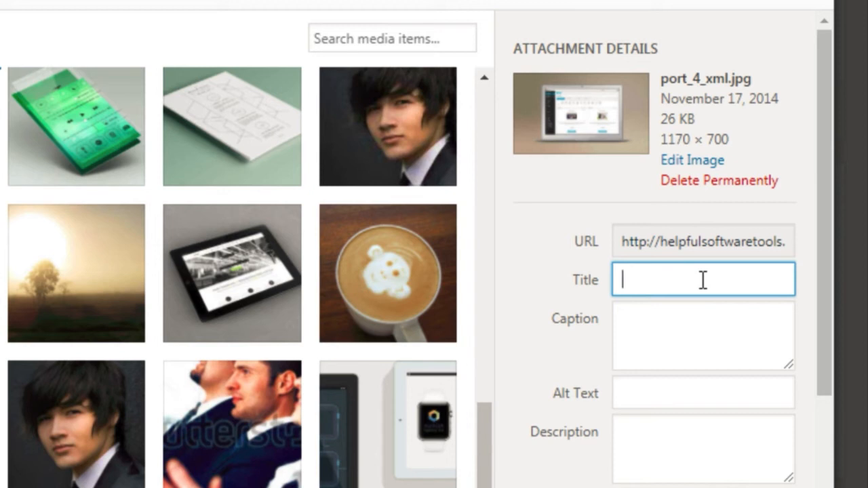
{"action": "type", "text": "Places "}
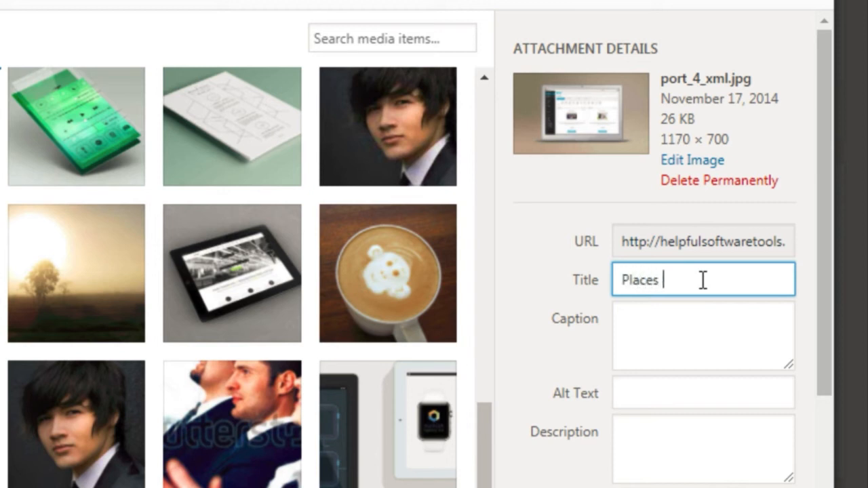
{"action": "type", "text": "to find credibl"}
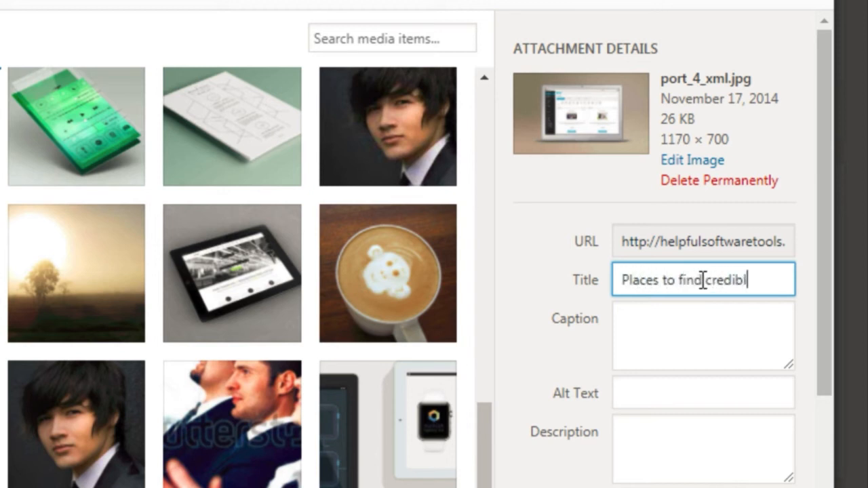
{"action": "type", "text": "e freelancer"}
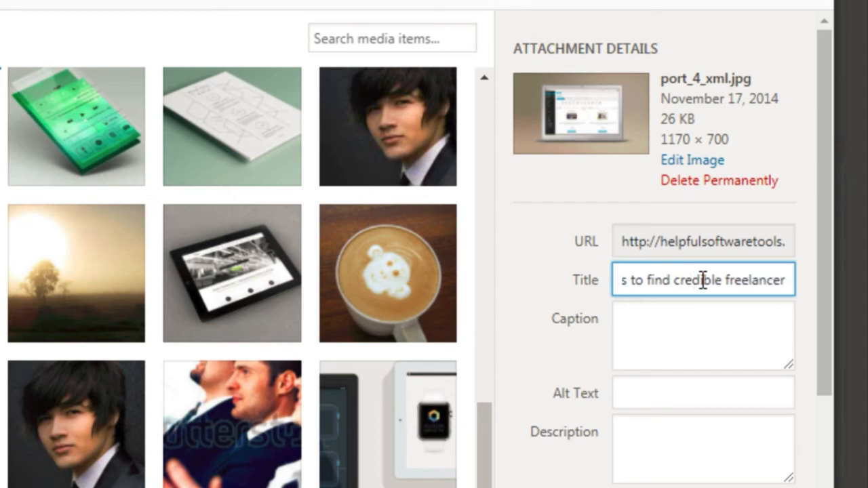
- Move the whole title text of the image into its alt text, leaving the title empty
{"action": "key", "text": "ctrl+a"}
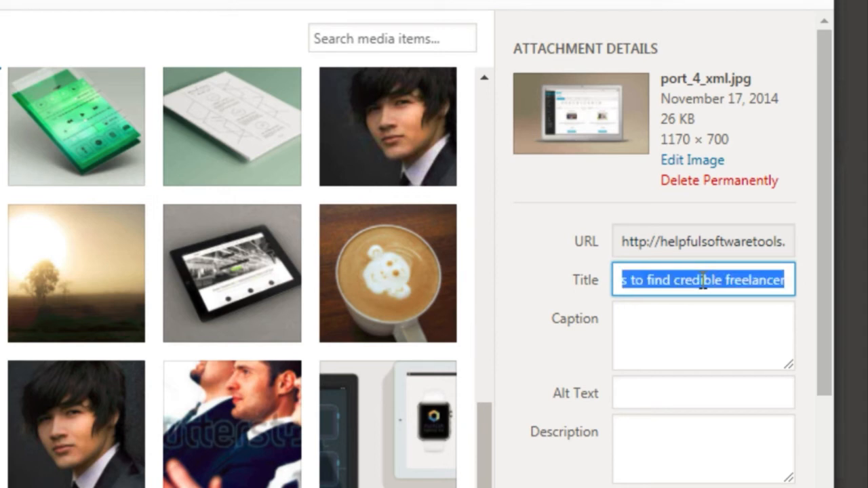
{"action": "key", "text": "ctrl+x"}
{"action": "left_click", "coordinate": [641, 383]}
{"action": "key", "text": "ctrl+v"}
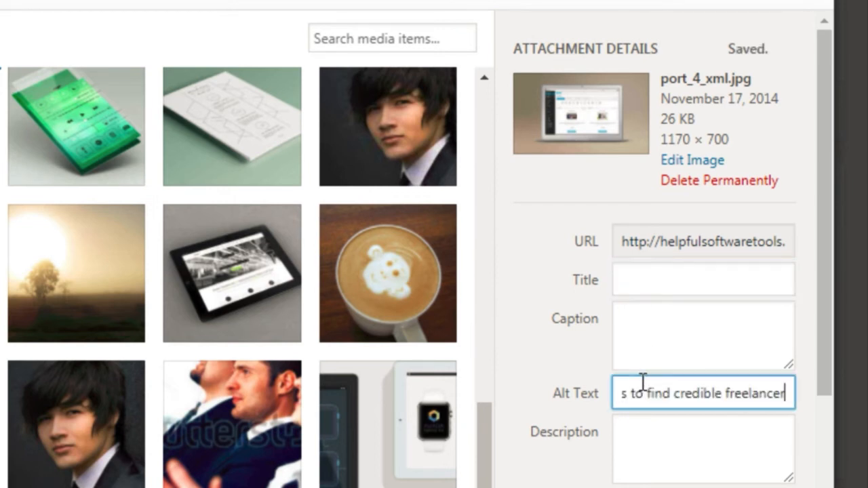
- Set the image's title to "Top 10 places to find credible freelancers"
{"action": "left_click", "coordinate": [668, 274]}
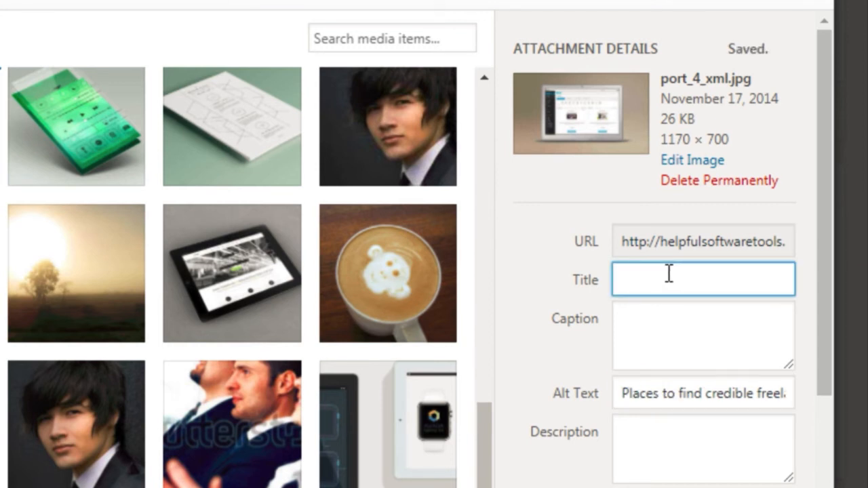
{"action": "type", "text": "Top"}
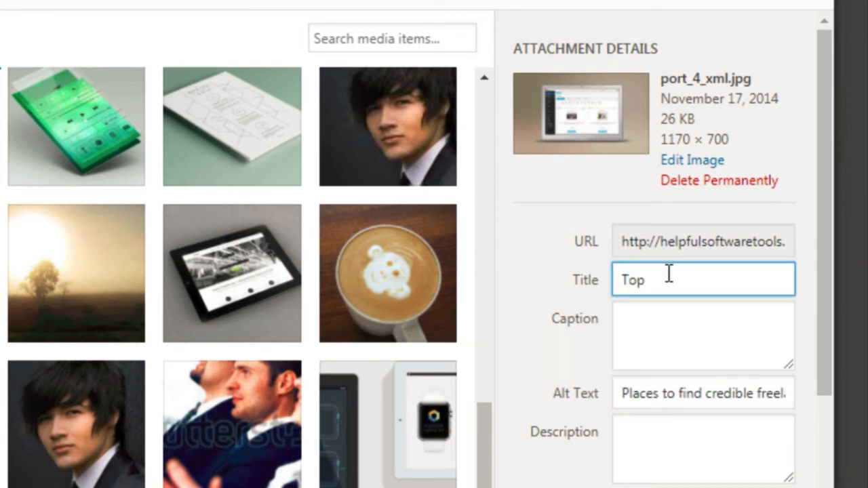
{"action": "type", "text": " 10 place"}
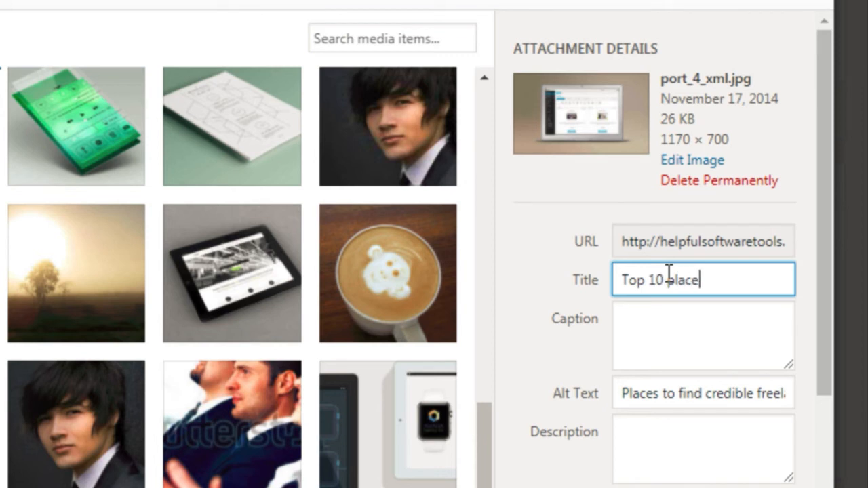
{"action": "type", "text": "s to find cred"}
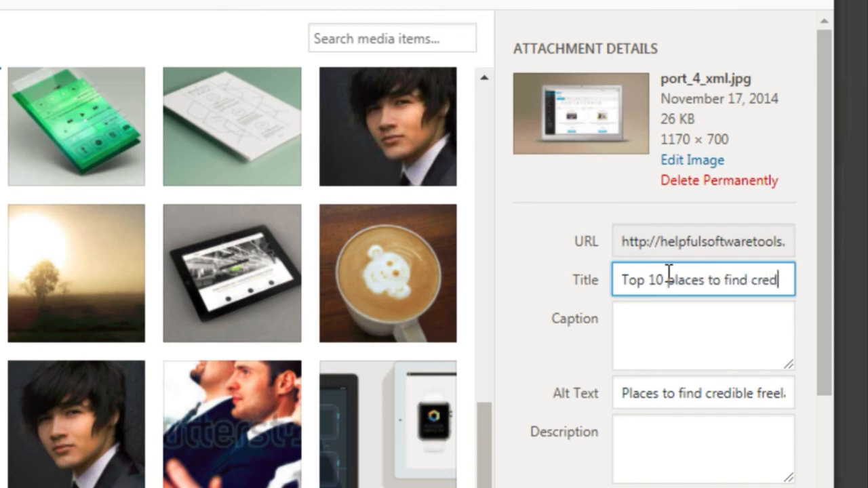
{"action": "type", "text": "ible freela"}
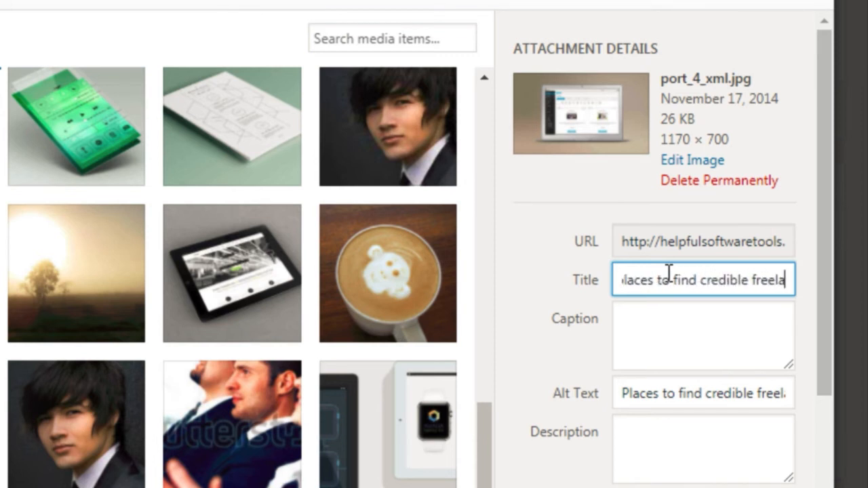
{"action": "type", "text": "ncers"}
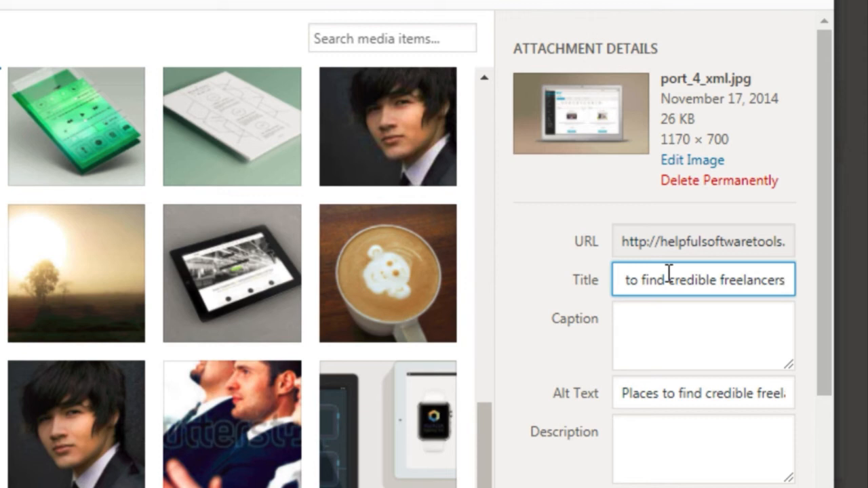
- Caption the image "this image shows a screenshot of the top ten places to find great freelancers." and insert it into the post
{"action": "left_click", "coordinate": [655, 338]}
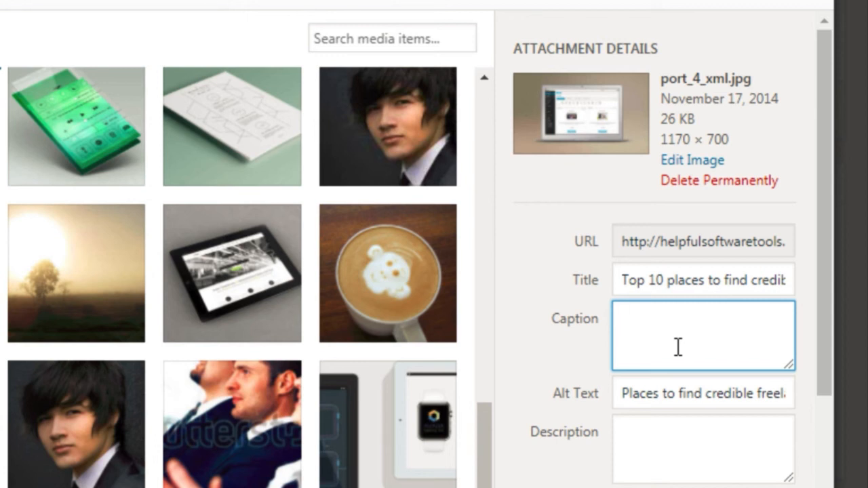
{"action": "type", "text": "this image "}
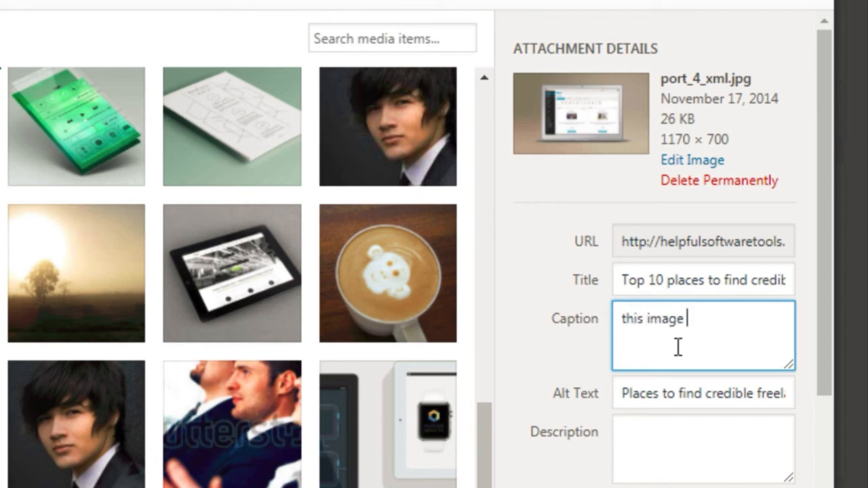
{"action": "type", "text": "shows a sc"}
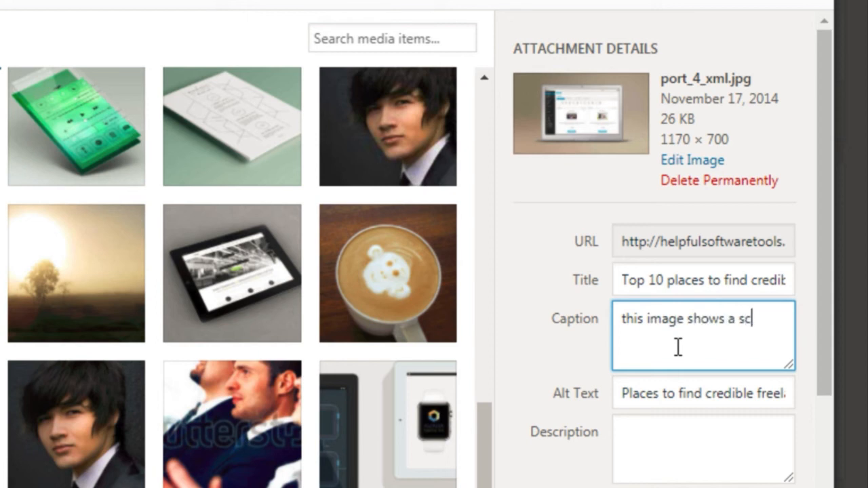
{"action": "type", "text": "reenshot of the t"}
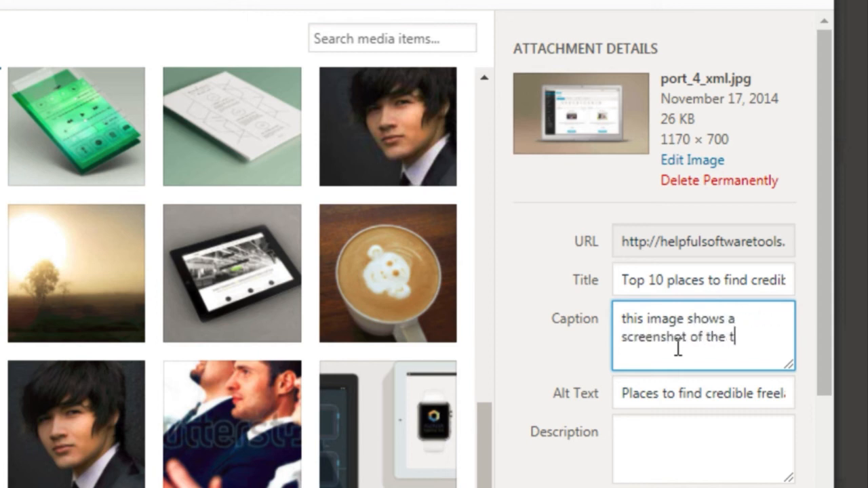
{"action": "type", "text": "op ten pla"}
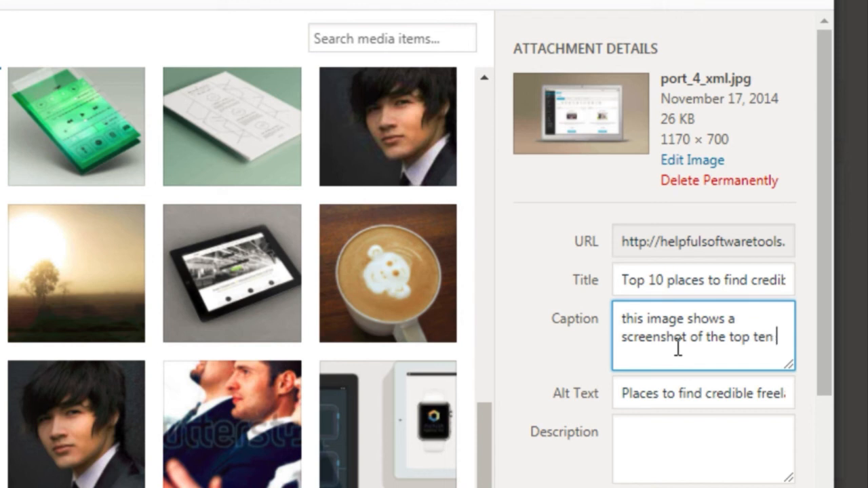
{"action": "type", "text": "ces to find "}
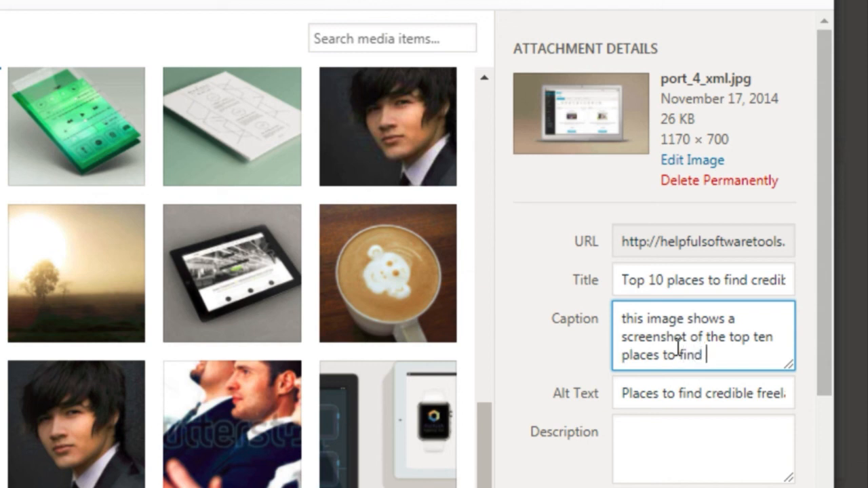
{"action": "type", "text": "great freelancers."}
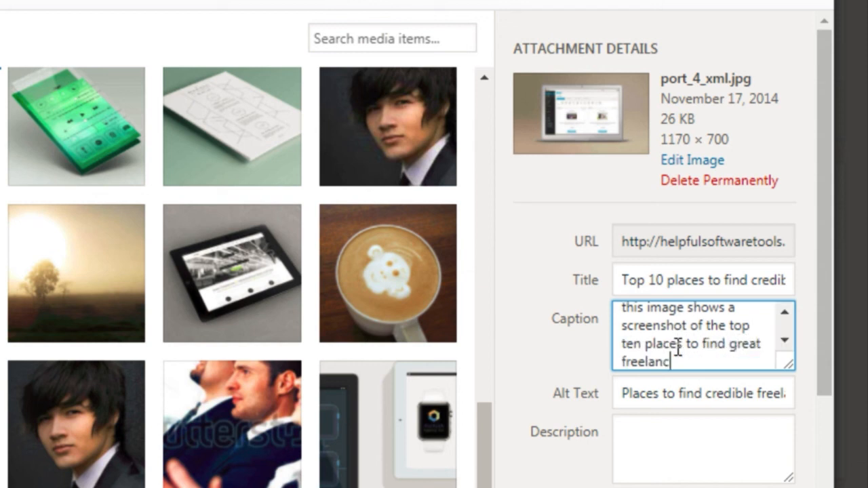
{"action": "key", "text": "Tab"}
{"action": "key", "text": "Tab"}
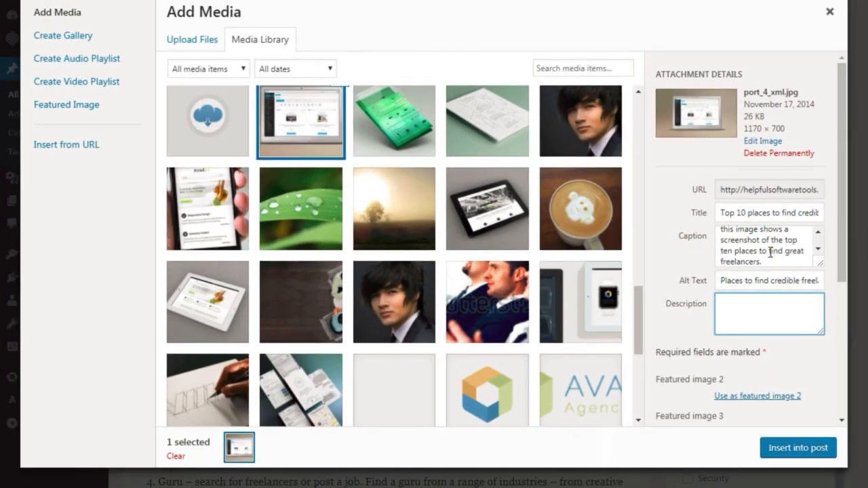
{"action": "left_click", "coordinate": [799, 449]}
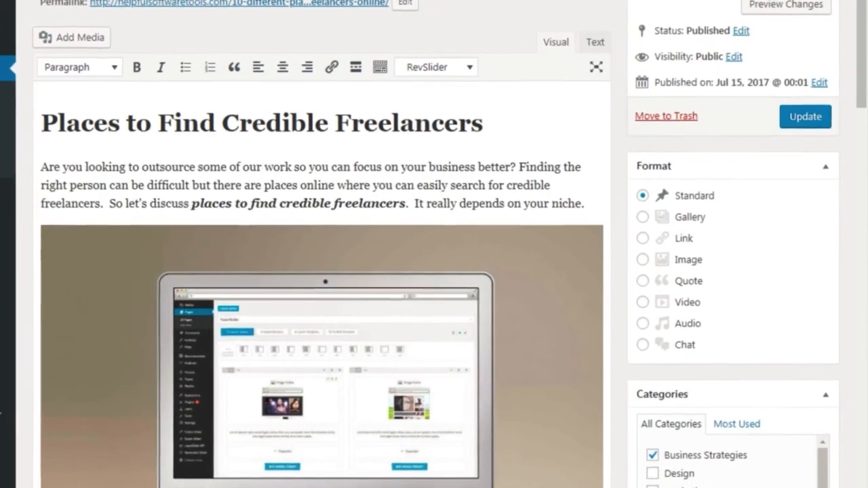
- Open the inserted laptop image's details, check its alternative text and caption, and return to the post by updating them
{"action": "left_click", "coordinate": [353, 296]}
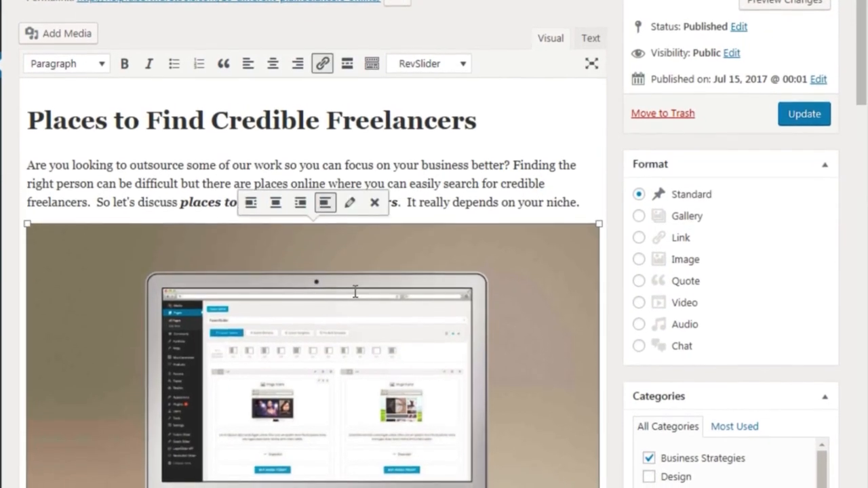
{"action": "scroll", "coordinate": [355, 288], "scroll_direction": "down", "scroll_amount": 3}
{"action": "scroll", "coordinate": [356, 258], "scroll_direction": "up", "scroll_amount": 1}
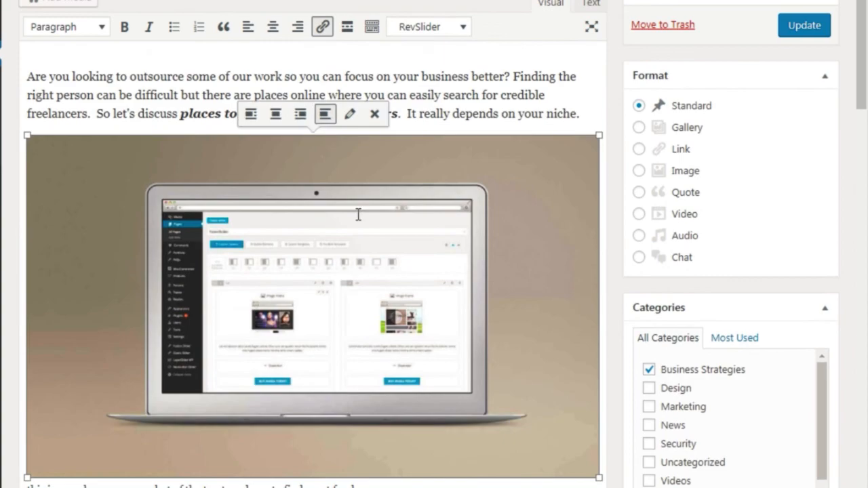
{"action": "left_click", "coordinate": [354, 122]}
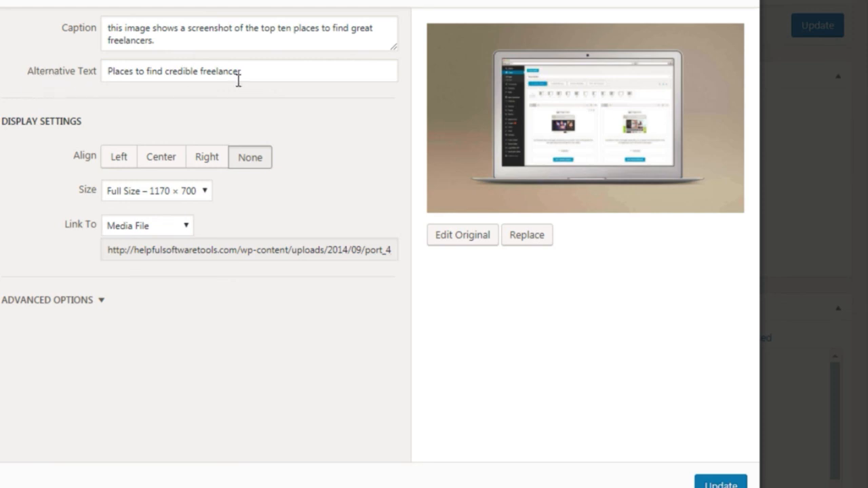
{"action": "left_click_drag", "start_coordinate": [250, 70], "coordinate": [95, 71]}
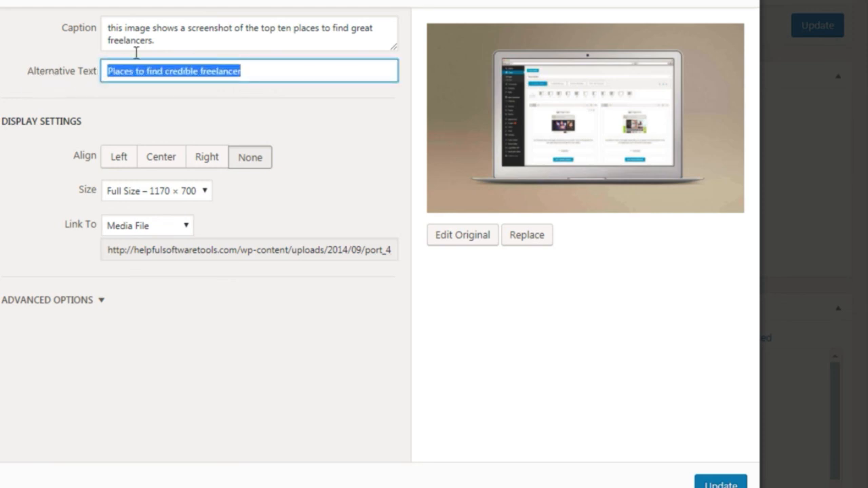
{"action": "left_click", "coordinate": [167, 40]}
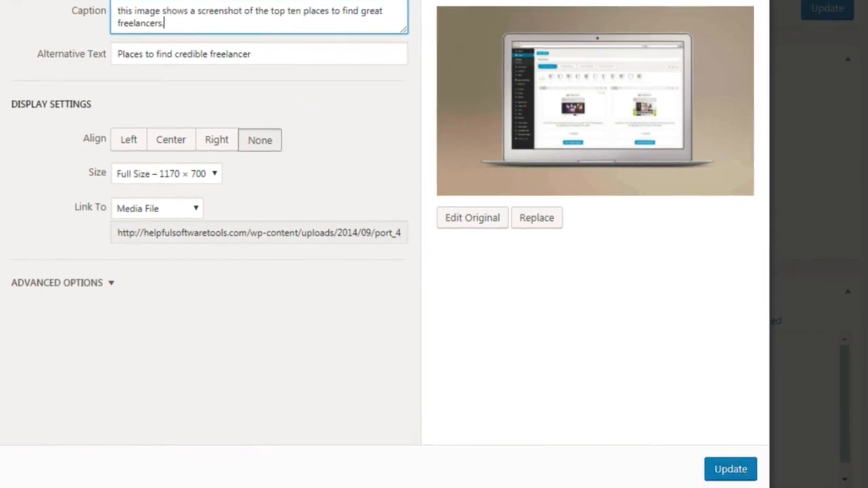
{"action": "left_click", "coordinate": [730, 469]}
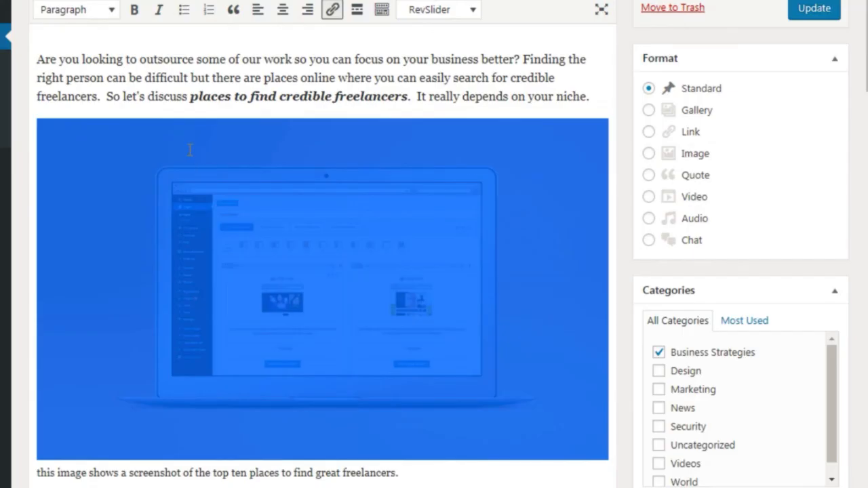
{"action": "left_click", "coordinate": [197, 97]}
{"action": "scroll", "coordinate": [226, 183], "scroll_direction": "down", "scroll_amount": 8}
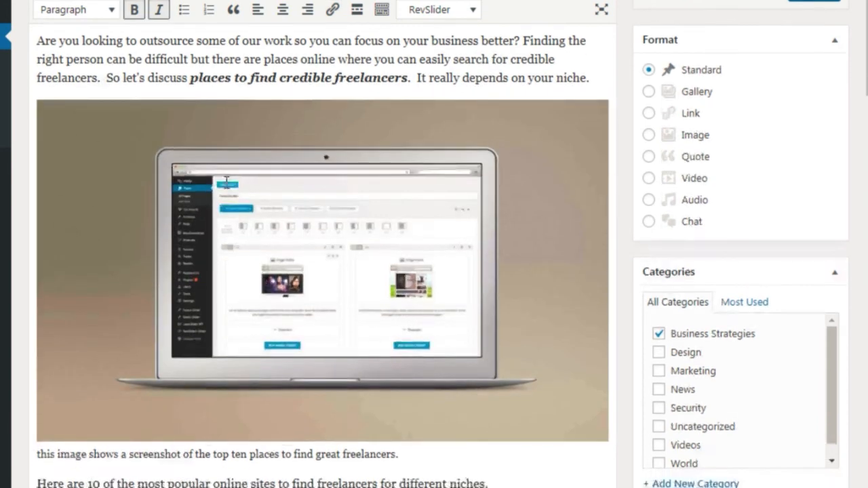
{"action": "scroll", "coordinate": [225, 183], "scroll_direction": "down", "scroll_amount": 3}
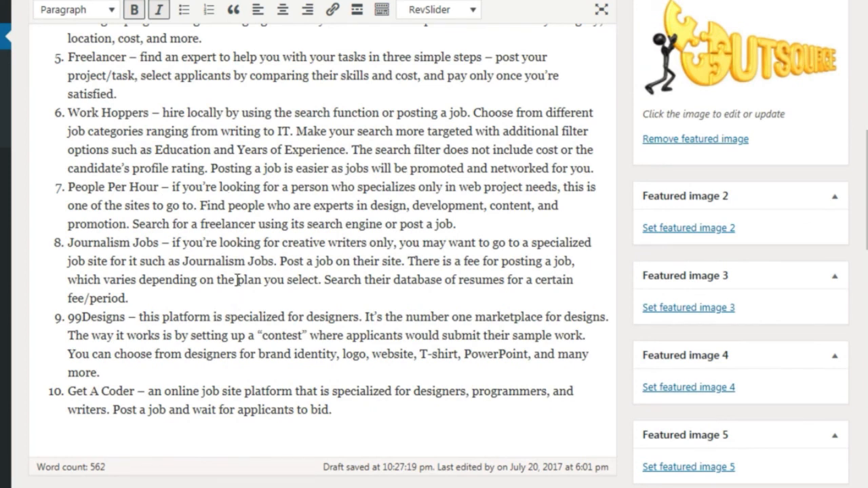
{"action": "scroll", "coordinate": [314, 203], "scroll_direction": "up", "scroll_amount": 15}
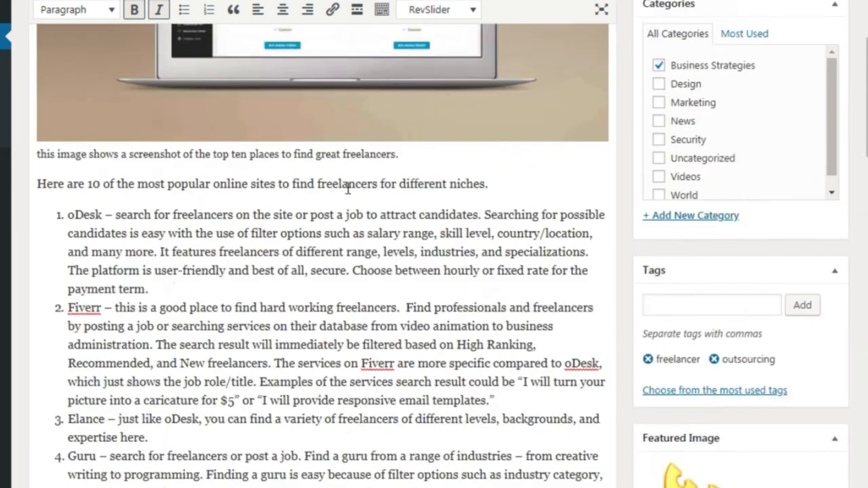